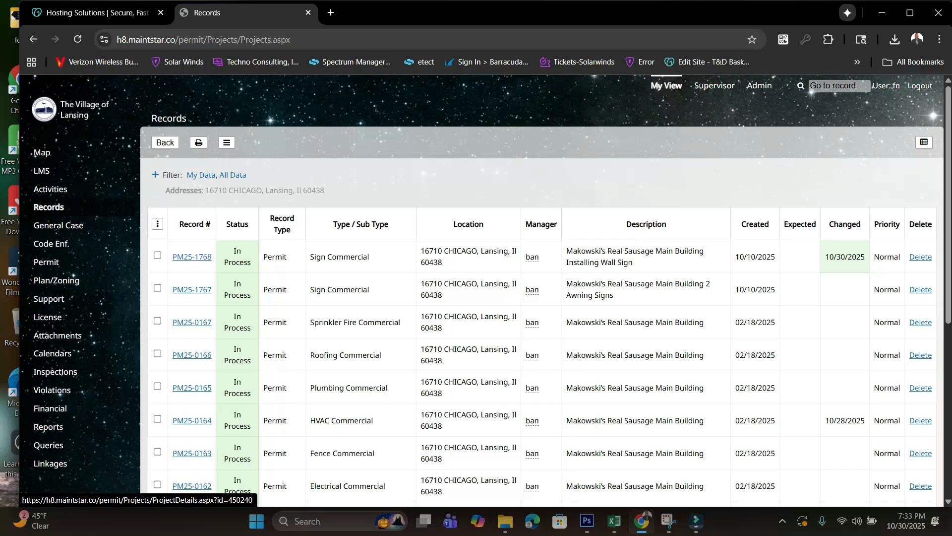
Step: Open permit record PM25-1768 and examine its contacts, planned inspections, attachments, fees and project tree
click(192, 256)
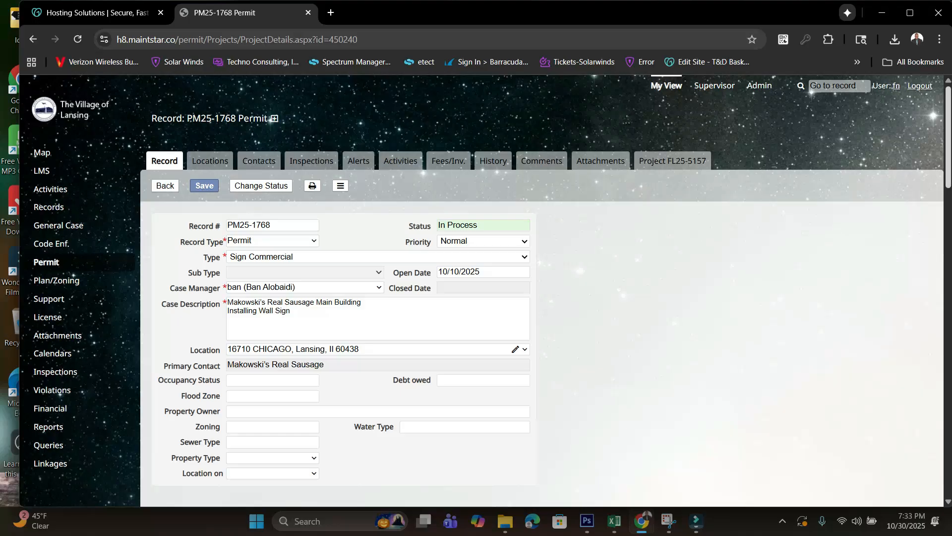
scroll(486, 290, down, 5)
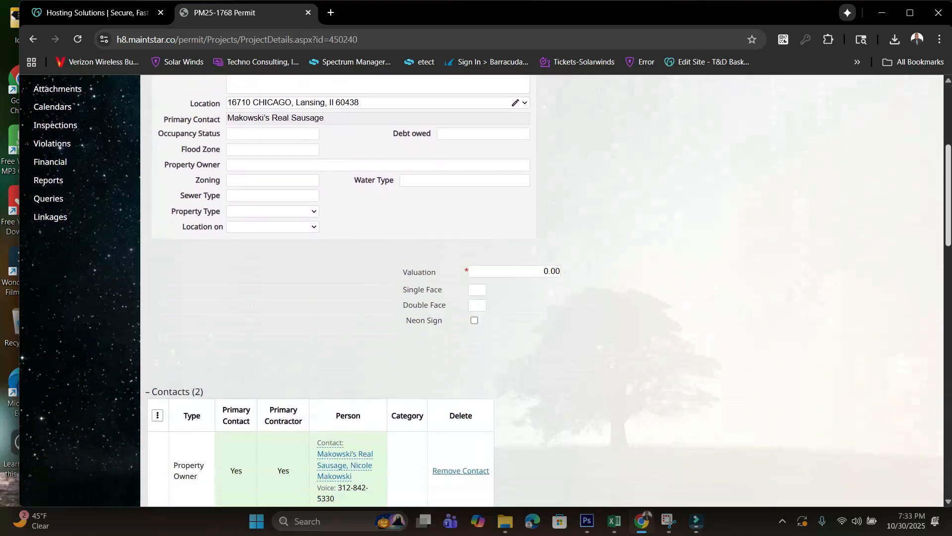
scroll(486, 290, down, 5)
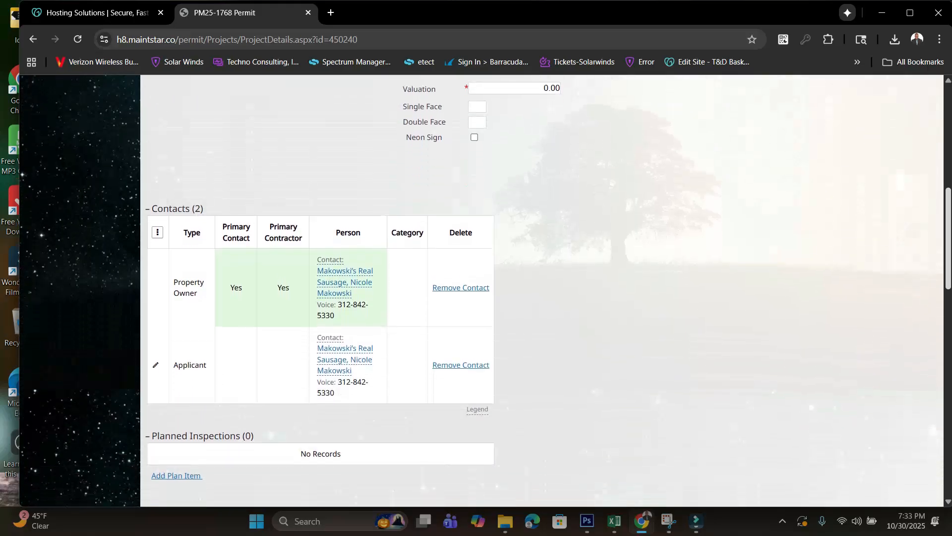
scroll(486, 290, down, 2)
scroll(487, 290, up, 3)
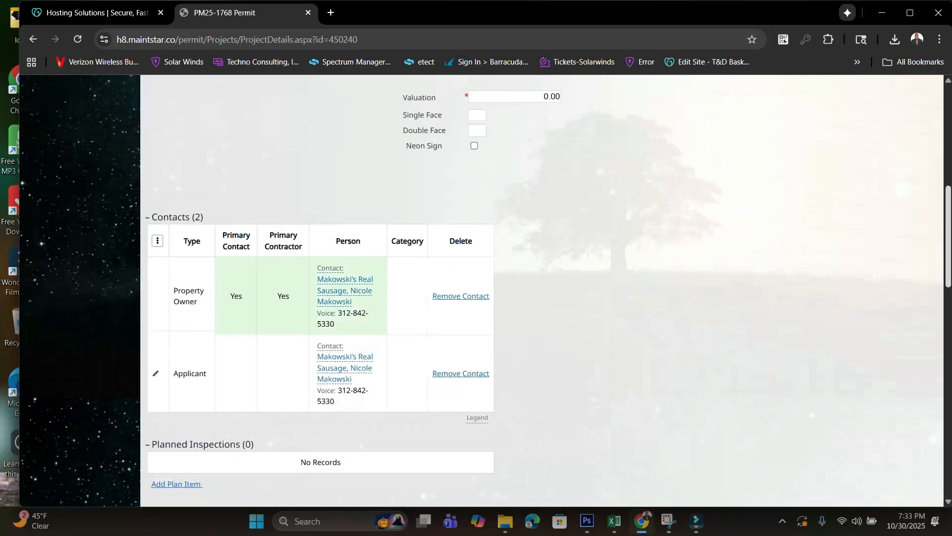
scroll(486, 290, down, 2)
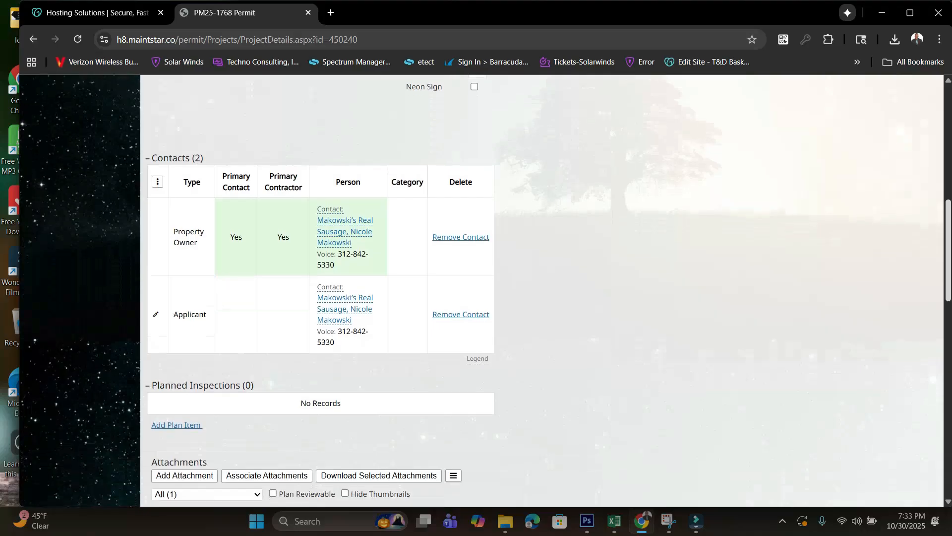
scroll(486, 290, down, 2)
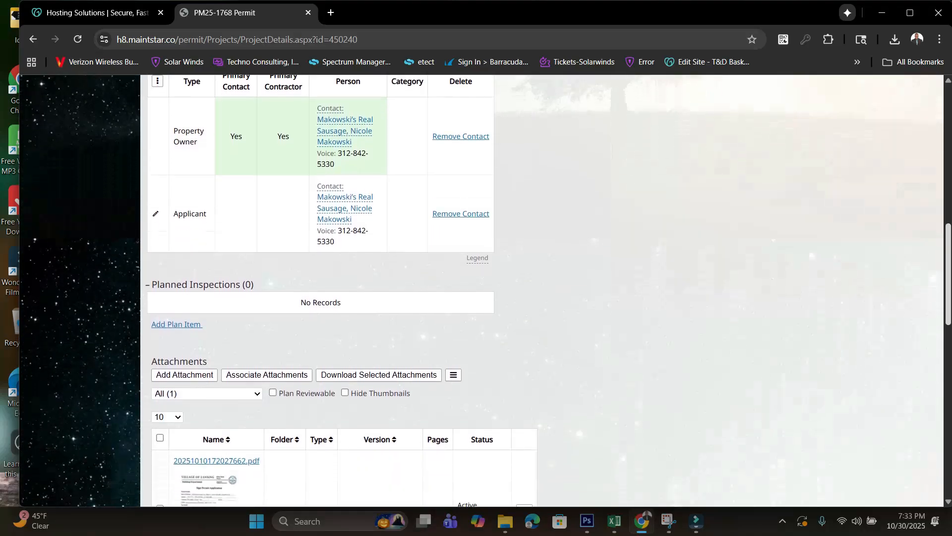
scroll(486, 290, down, 4)
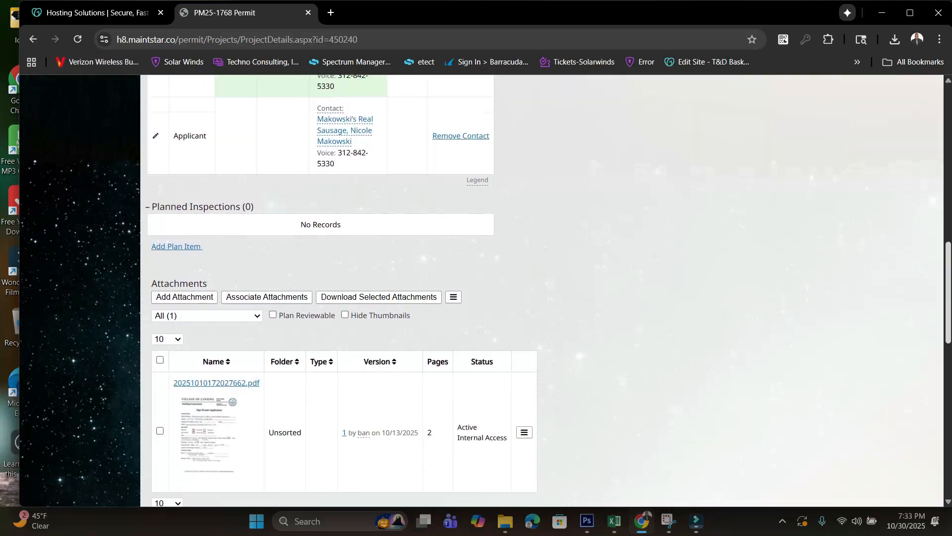
scroll(486, 290, down, 1)
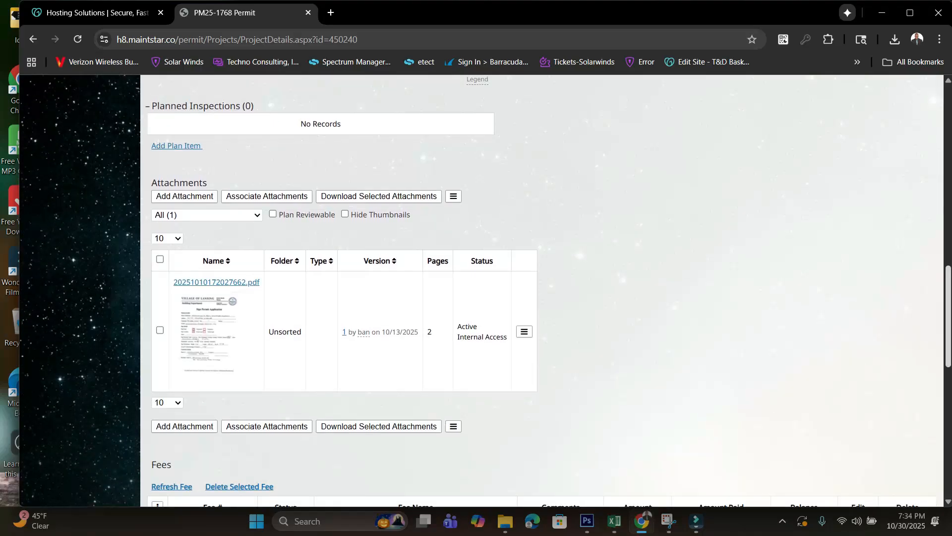
scroll(486, 291, up, 6)
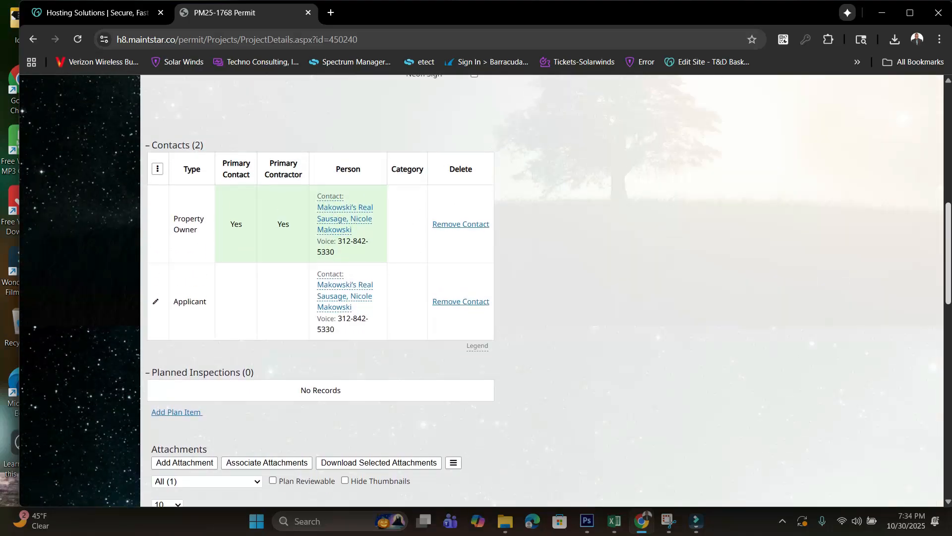
scroll(486, 290, down, 4)
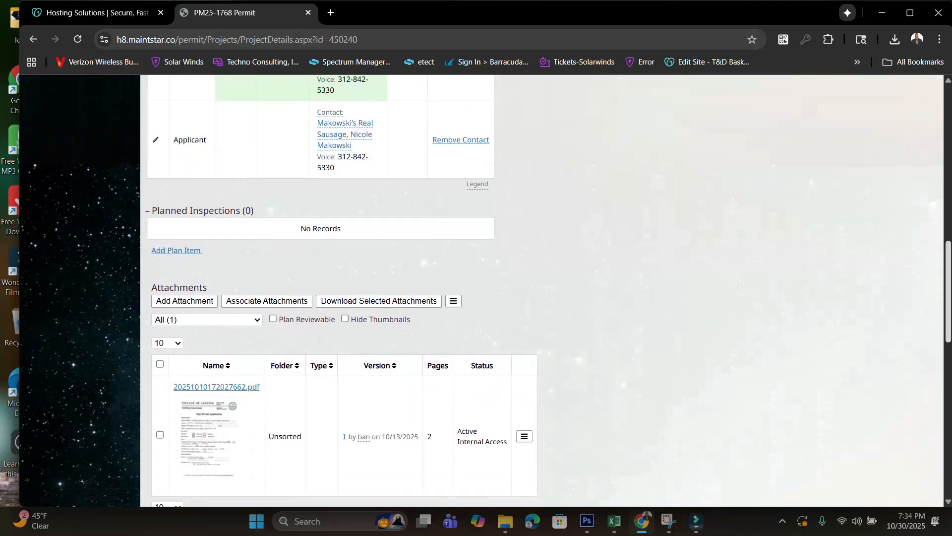
scroll(486, 290, down, 2)
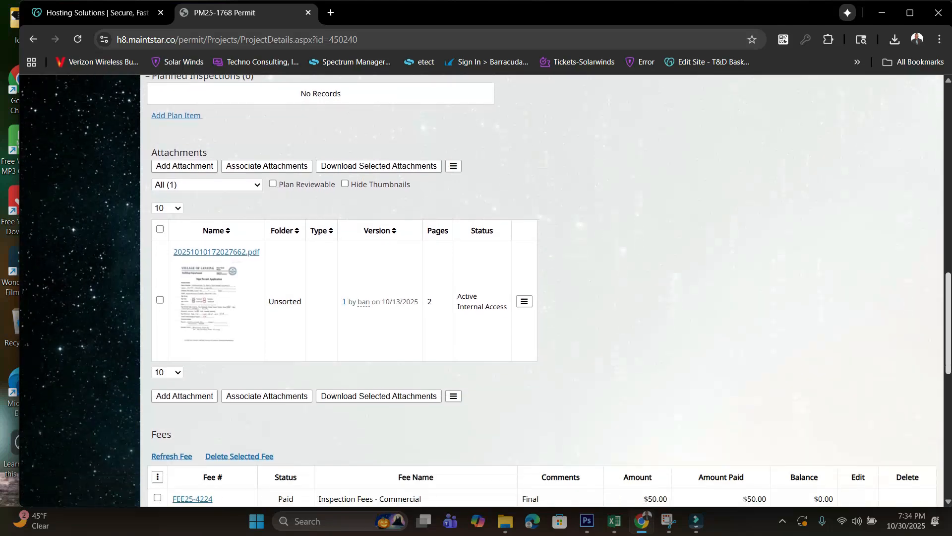
scroll(486, 290, down, 3)
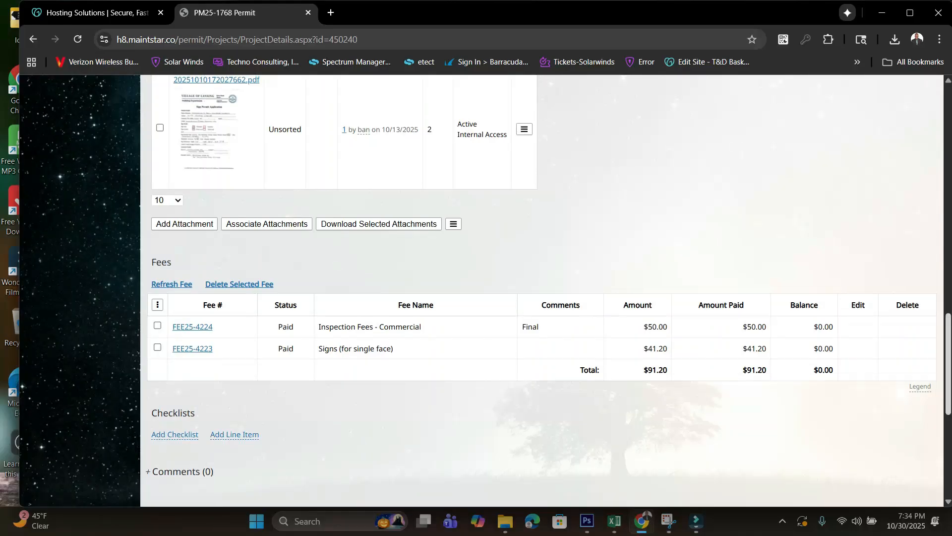
right_click(942, 367)
key(Escape)
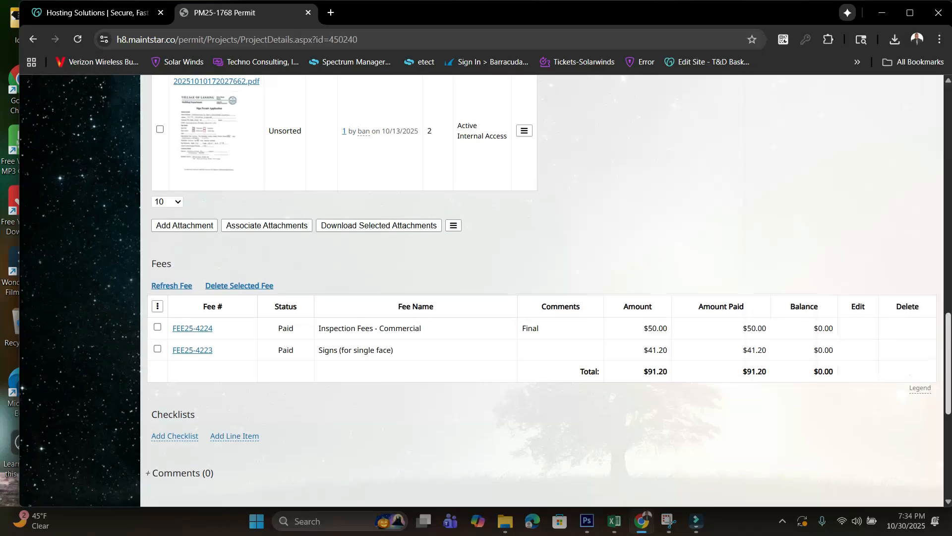
scroll(545, 288, down, 6)
drag(948, 434, 949, 438)
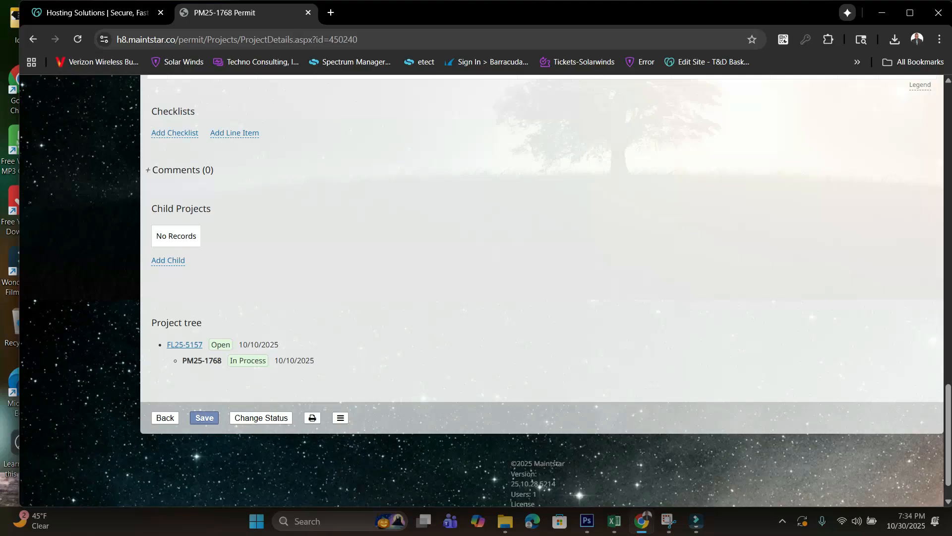
Step: Start duplicating the PM25-1768 permit record
click(340, 418)
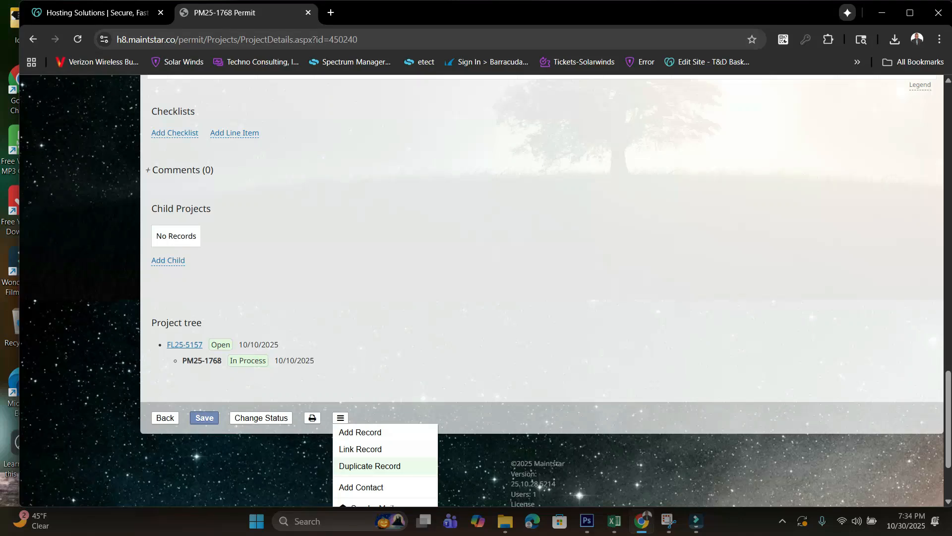
click(369, 466)
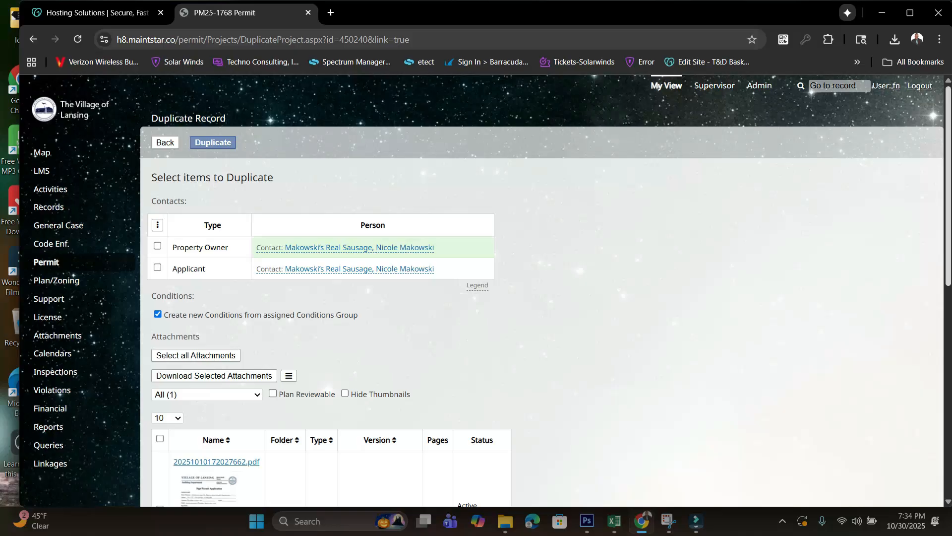
right_click(749, 175)
key(Escape)
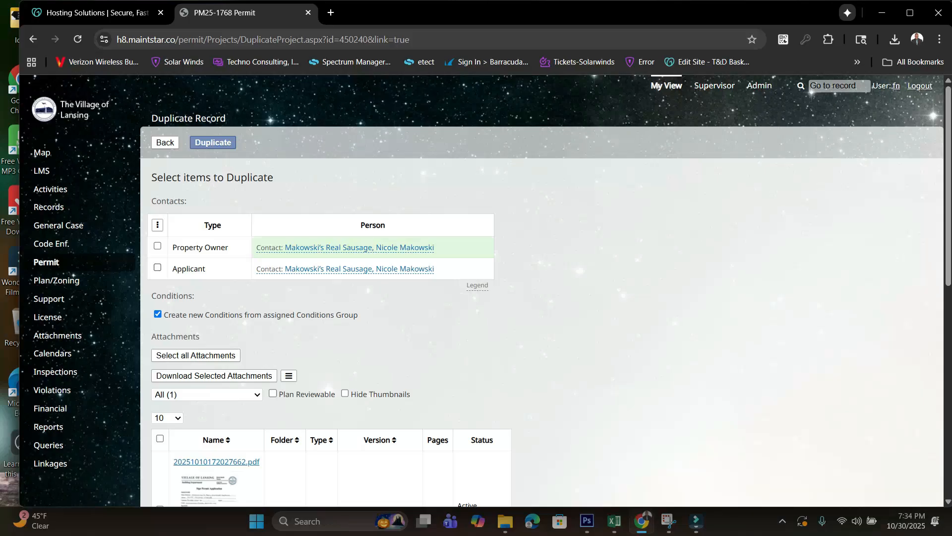
Step: Include the Applicant contact among the items to duplicate
click(157, 268)
scroll(489, 290, down, 1)
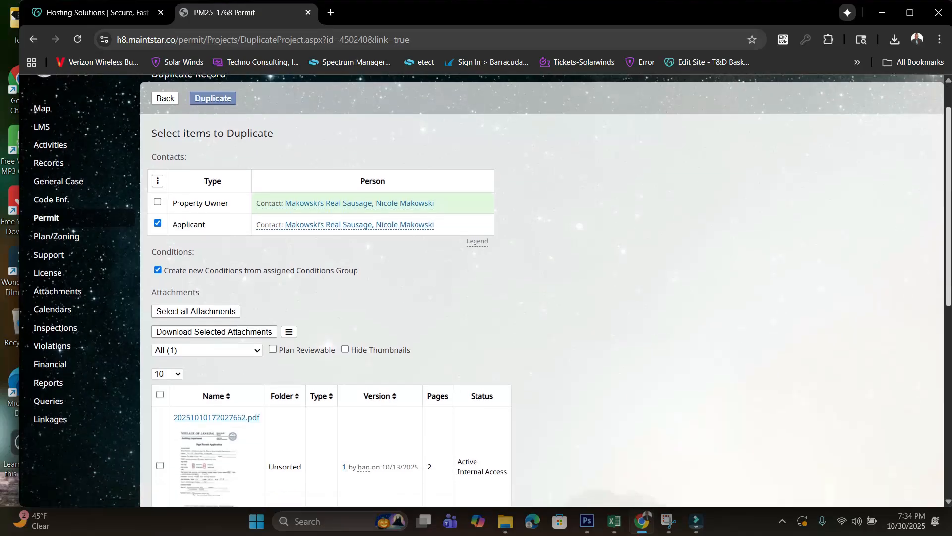
scroll(490, 290, down, 1)
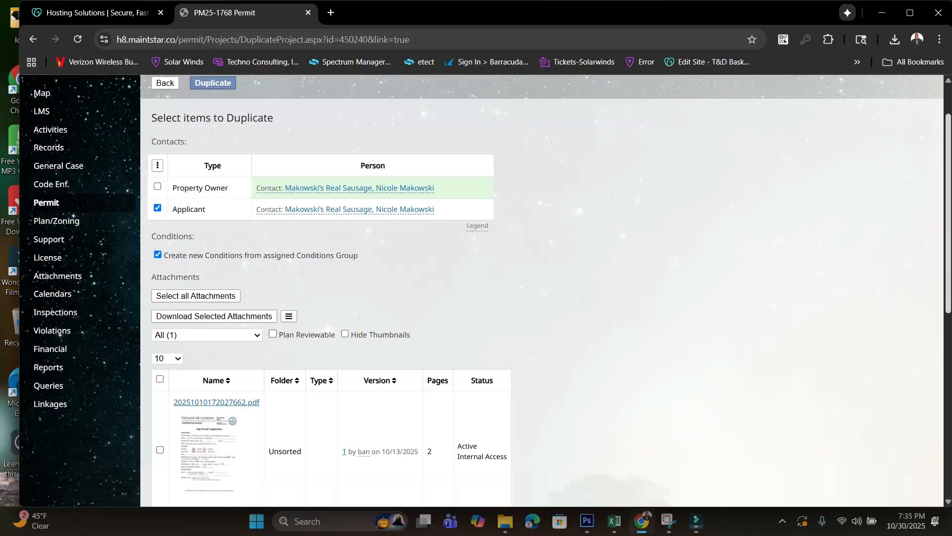
scroll(489, 291, up, 1)
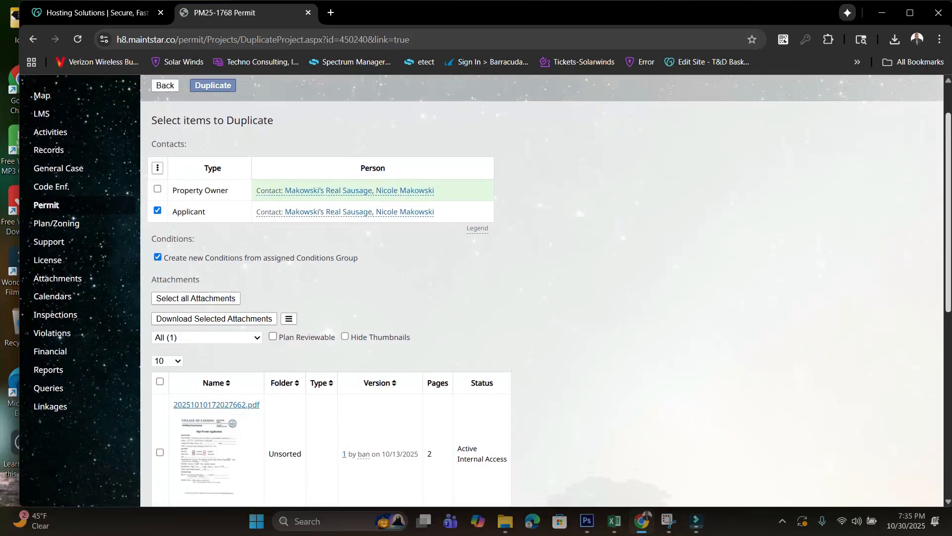
scroll(490, 291, down, 1)
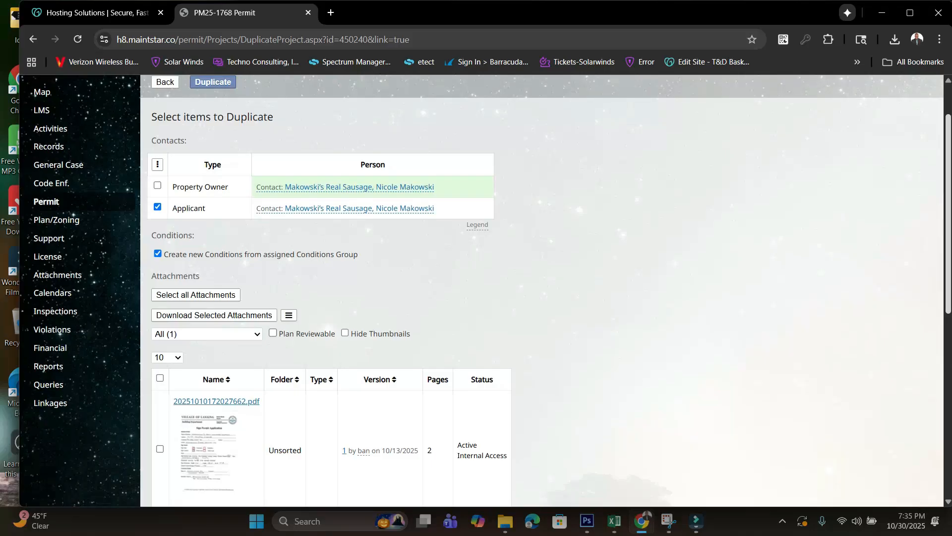
scroll(489, 291, up, 1)
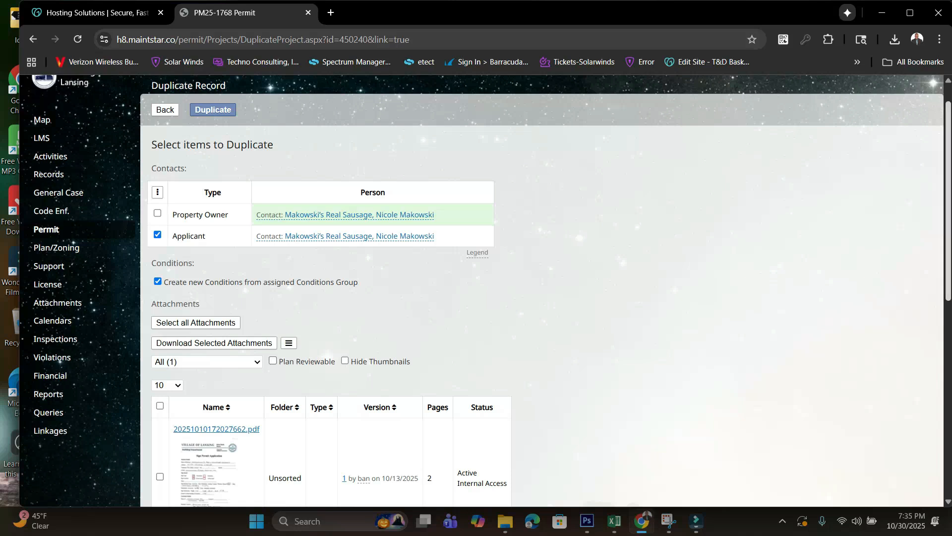
mouse_move(949, 201)
mouse_down()
mouse_move(948, 244)
mouse_move(948, 203)
mouse_up()
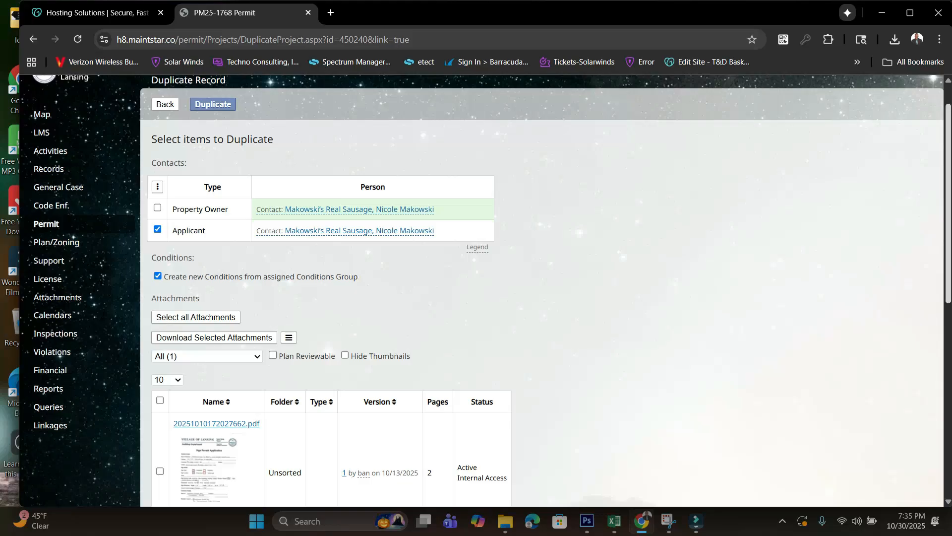
Step: Set the duplicate's type to HVAC Commercial, keeping Permit as the record type, and create the duplicate record
drag(948, 204, 948, 375)
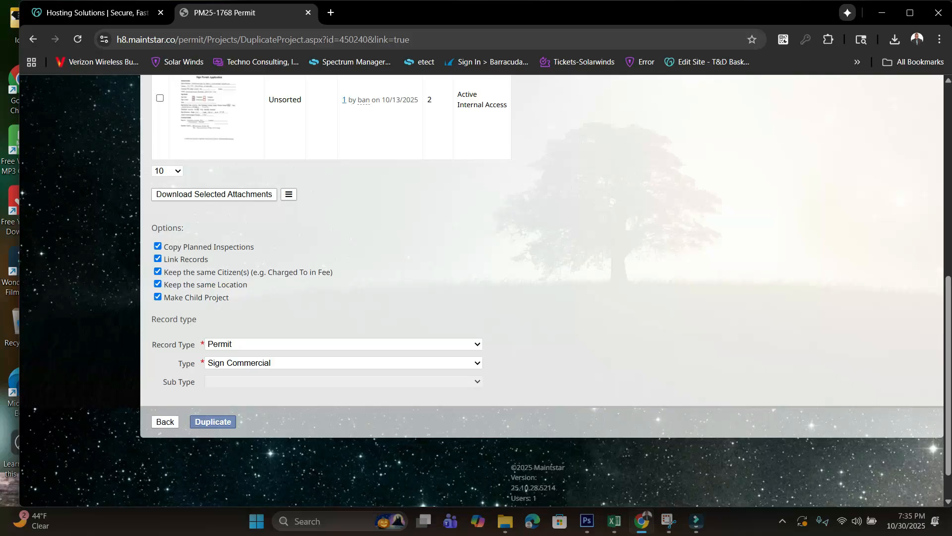
click(344, 344)
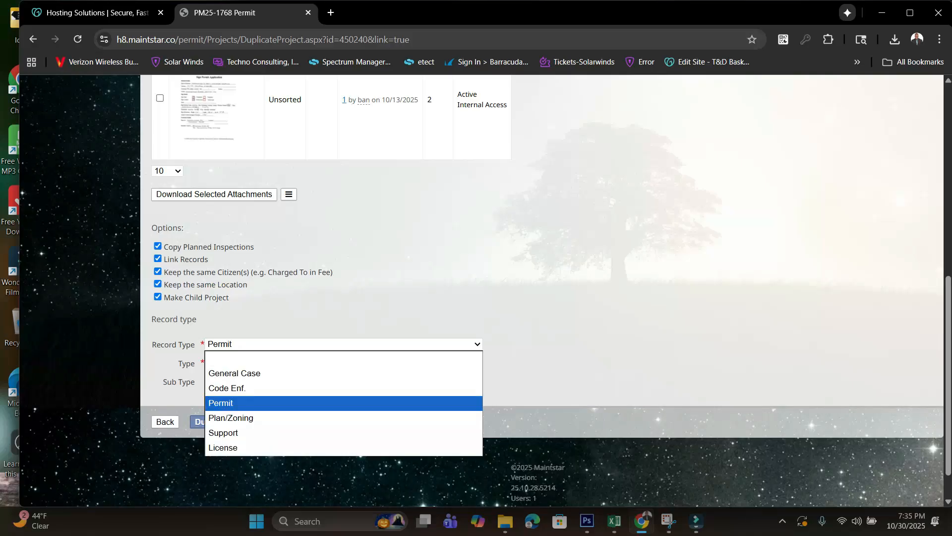
key(Escape)
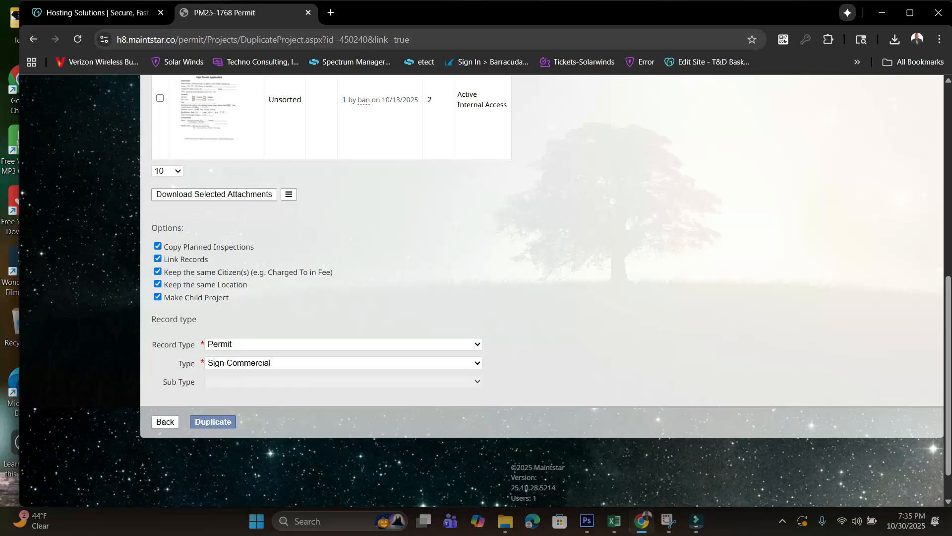
click(343, 363)
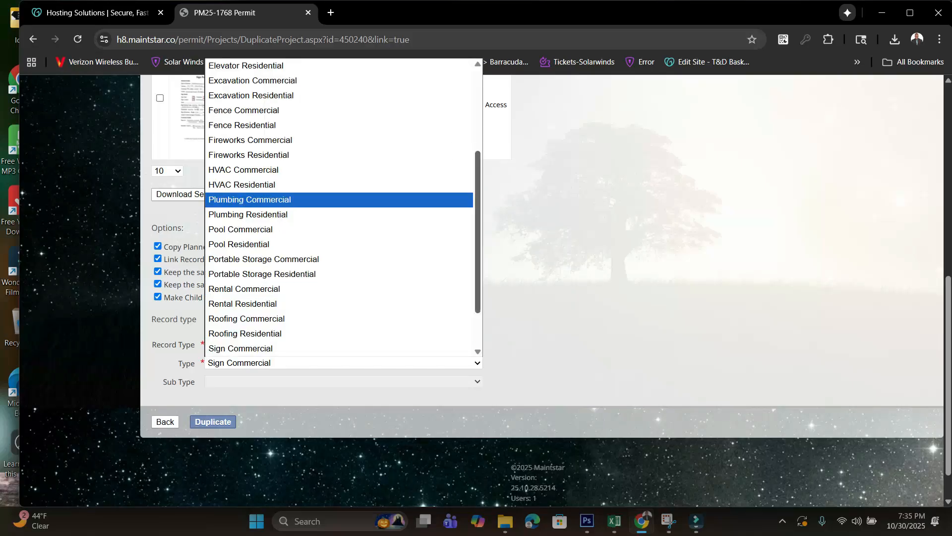
scroll(477, 233, down, 2)
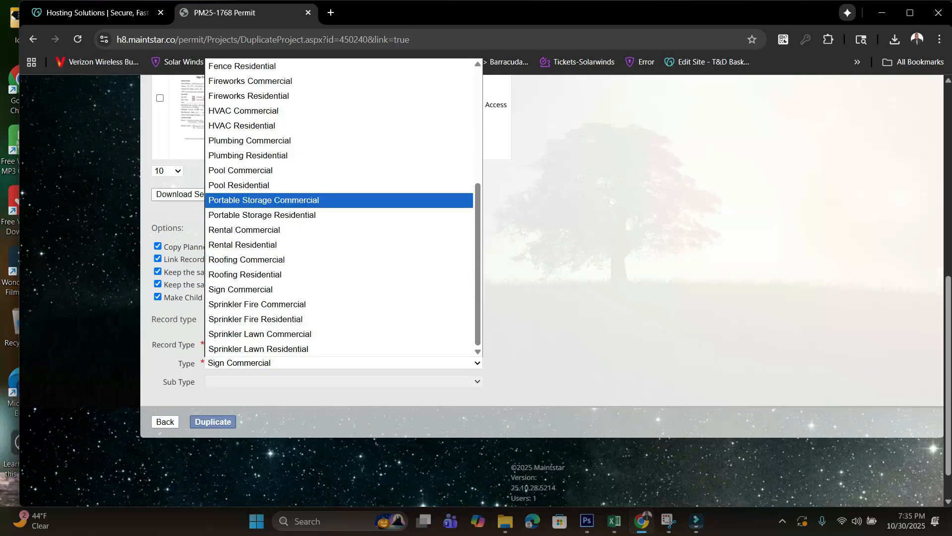
scroll(339, 207, up, 3)
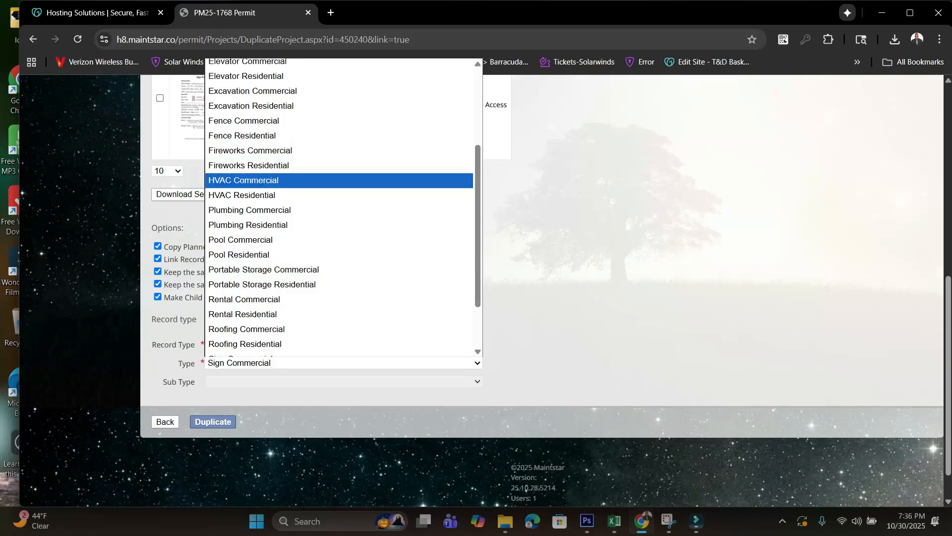
click(243, 180)
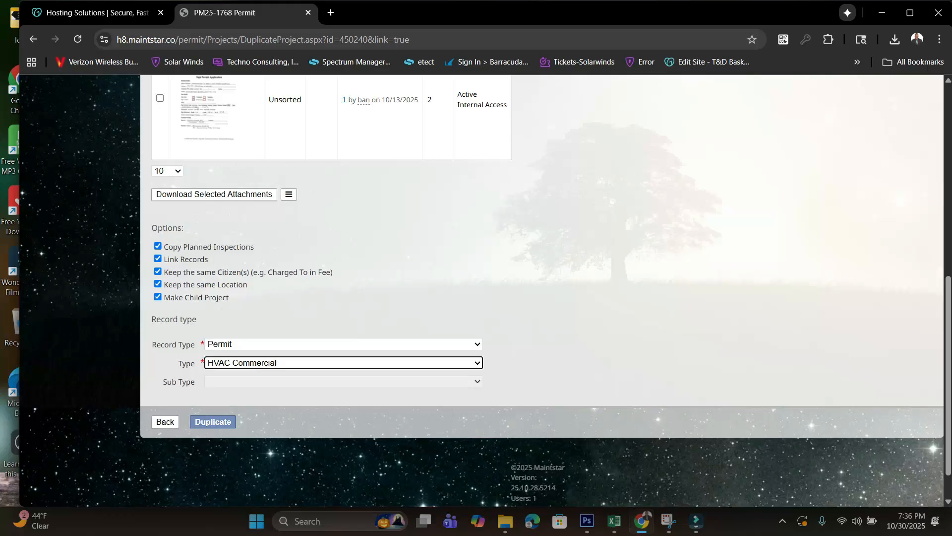
click(213, 422)
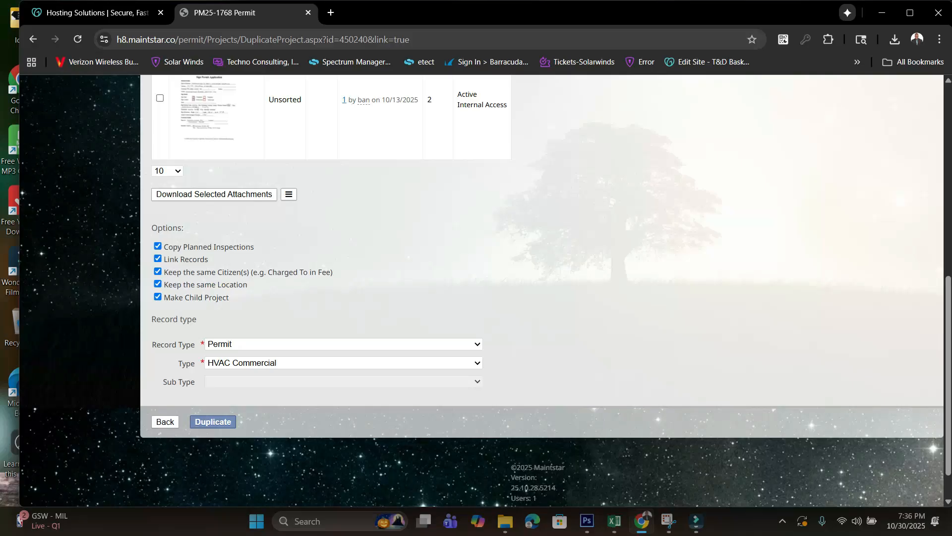
click(212, 421)
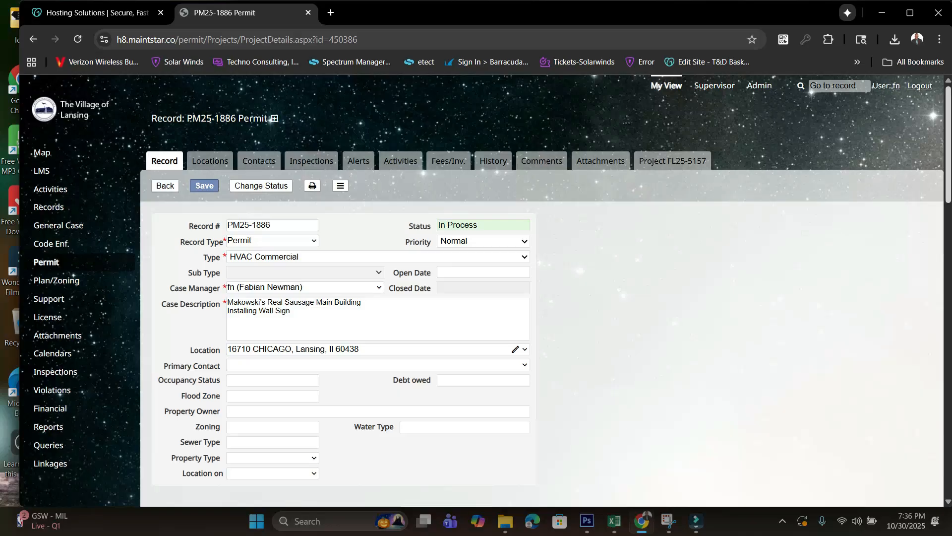
Step: Examine the new HVAC Commercial permit's detail fields, contacts, attachments and project tree
scroll(481, 290, down, 15)
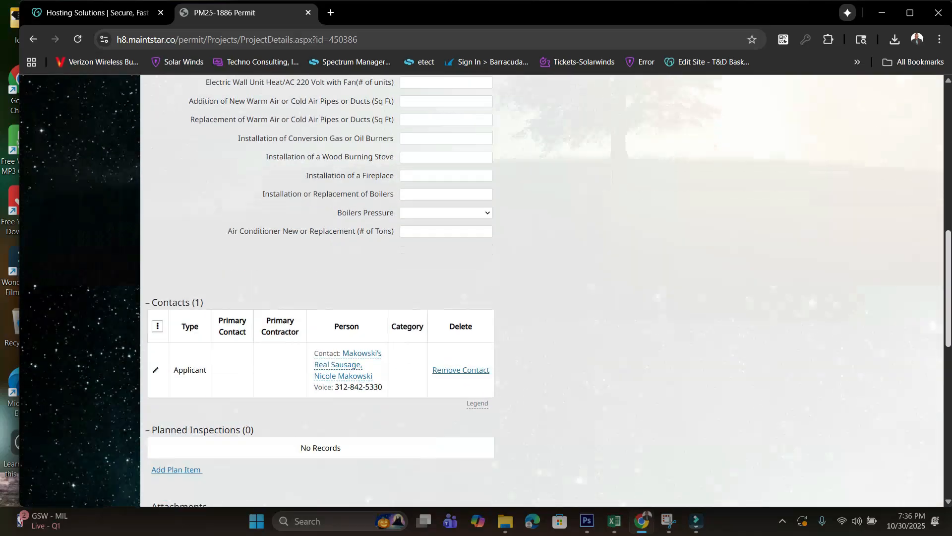
scroll(481, 290, down, 9)
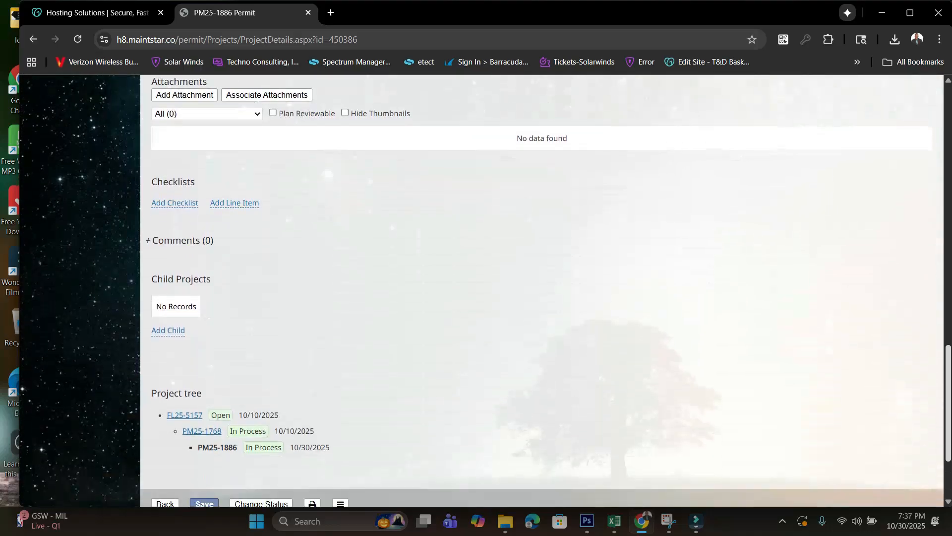
scroll(481, 290, down, 2)
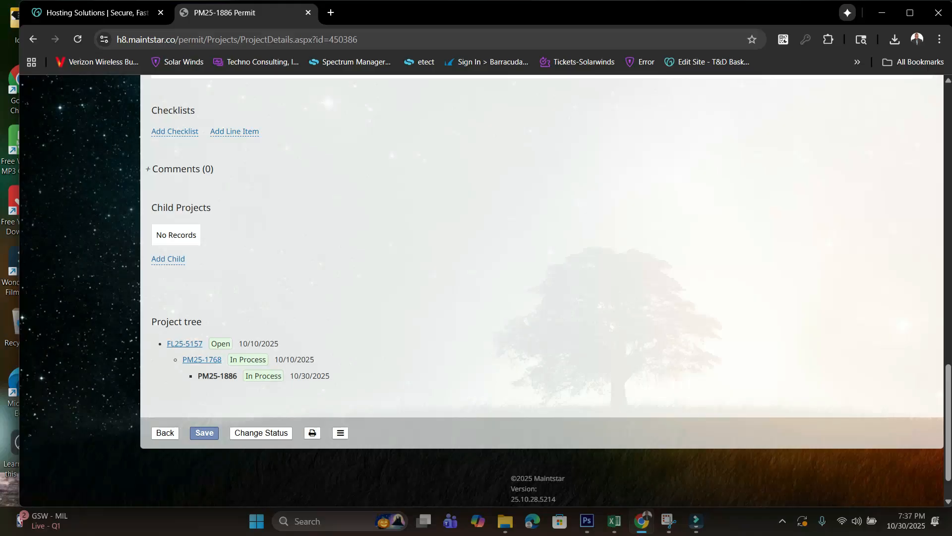
Step: Delete the HVAC Commercial permit record PM25-1886 from the Records list and confirm the deletion
click(340, 433)
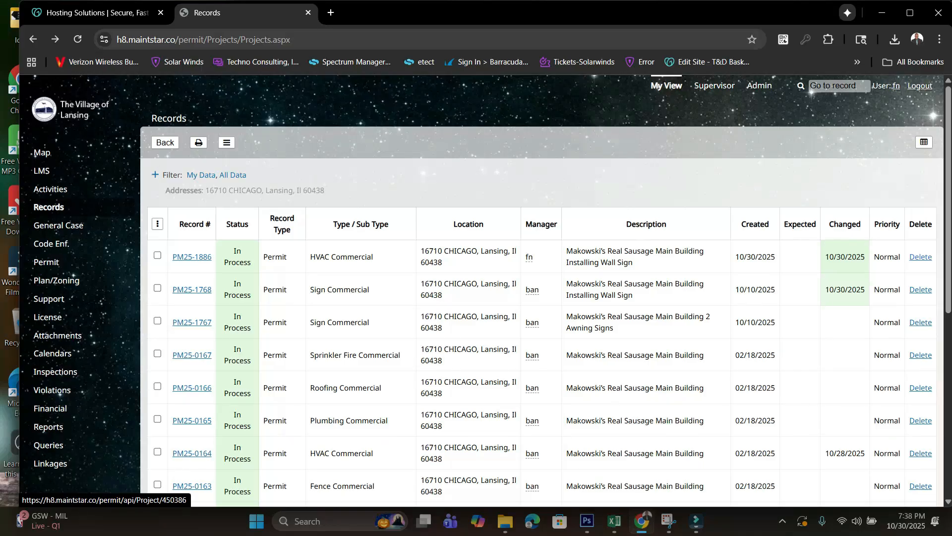
click(921, 257)
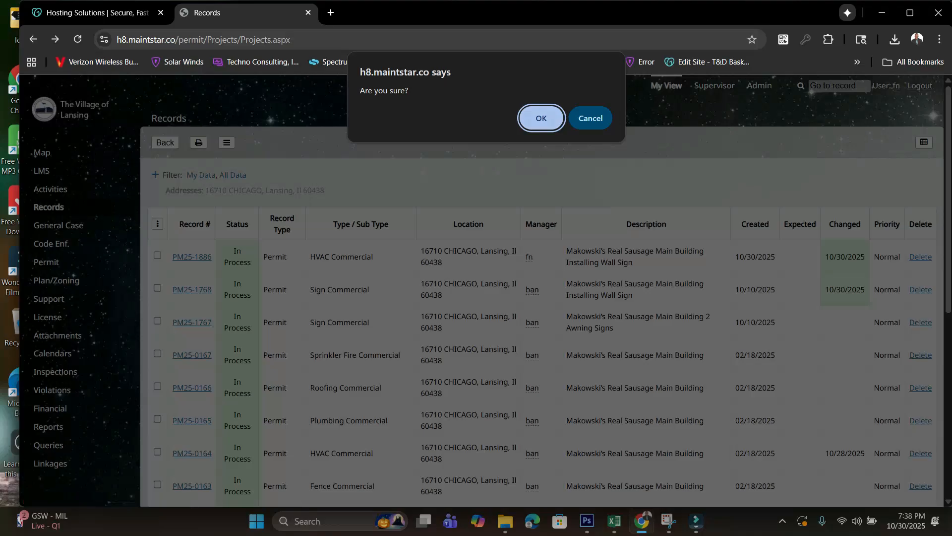
key(Return)
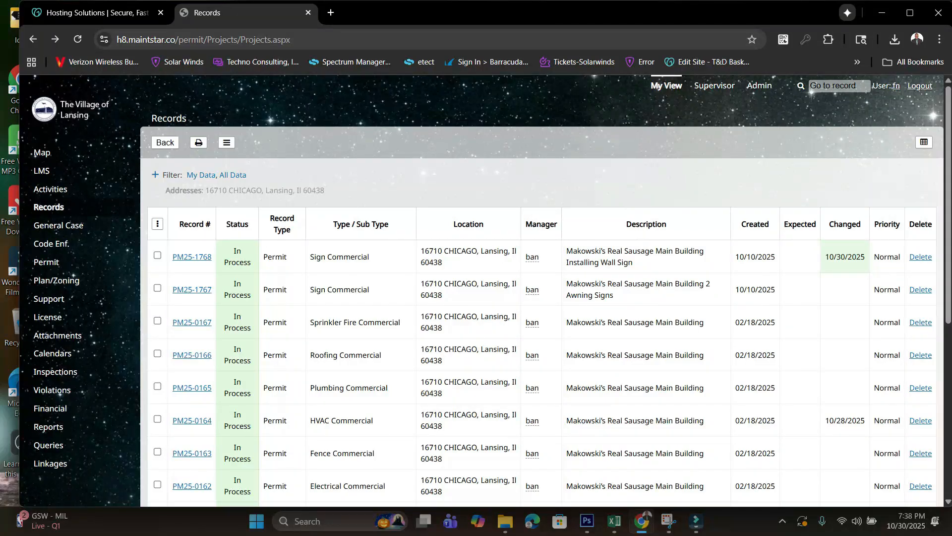
Step: Open the Sign Commercial permit PM25-1768 and examine its attachments, fees, child projects and project tree
click(192, 256)
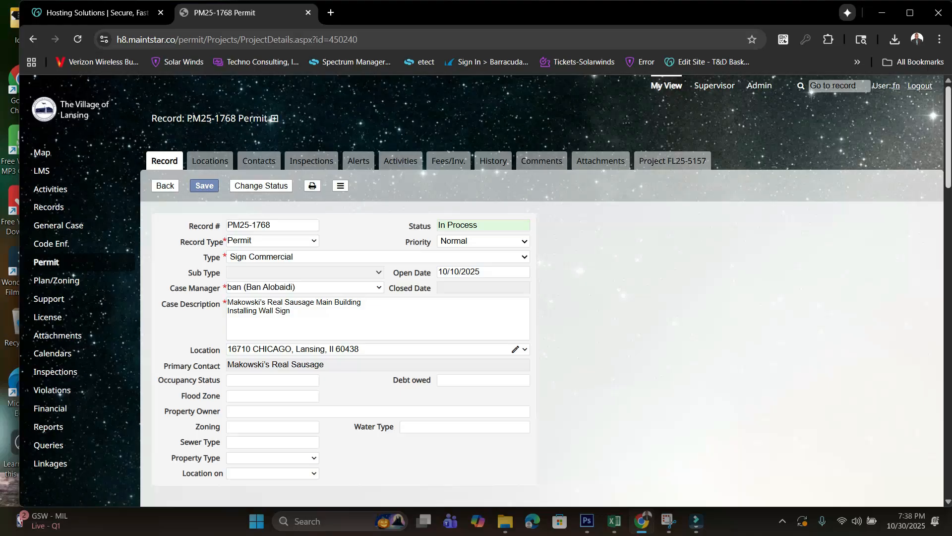
scroll(546, 290, down, 15)
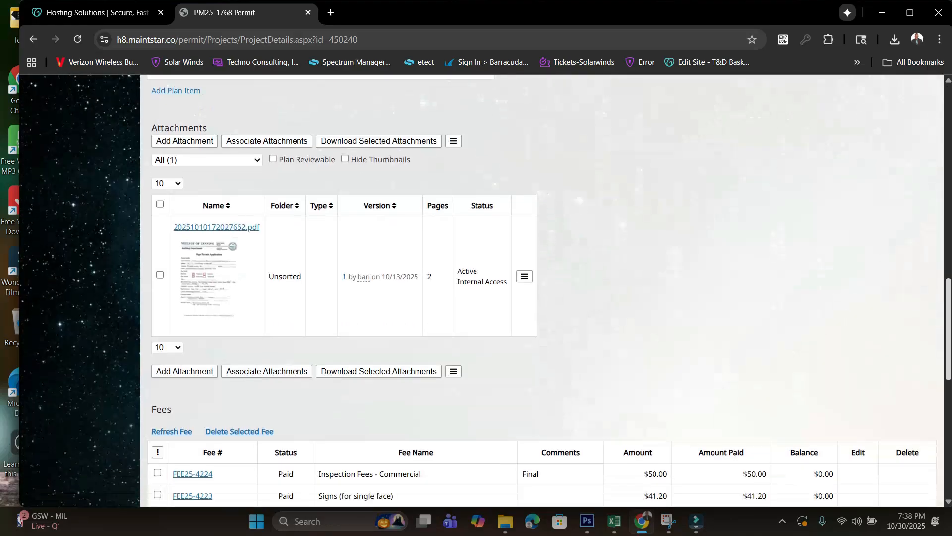
scroll(546, 290, down, 7)
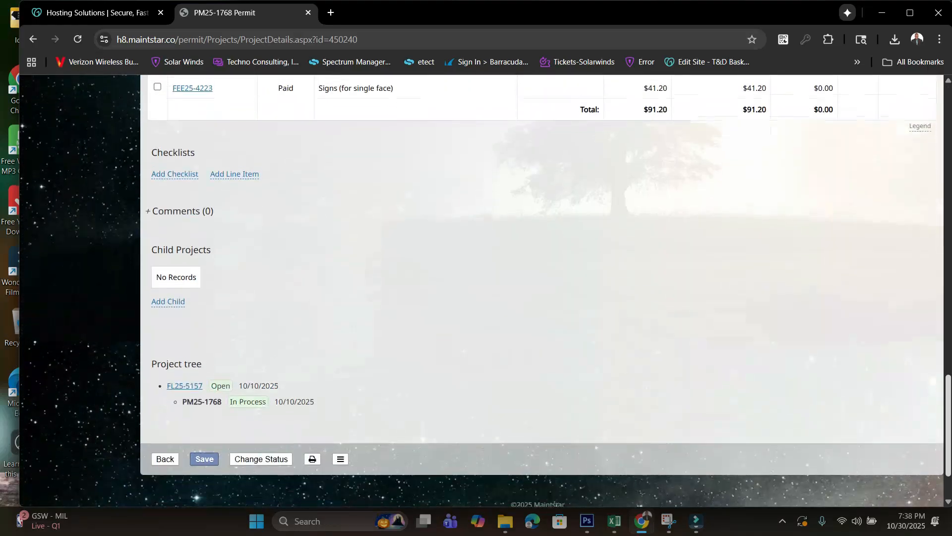
scroll(545, 290, up, 20)
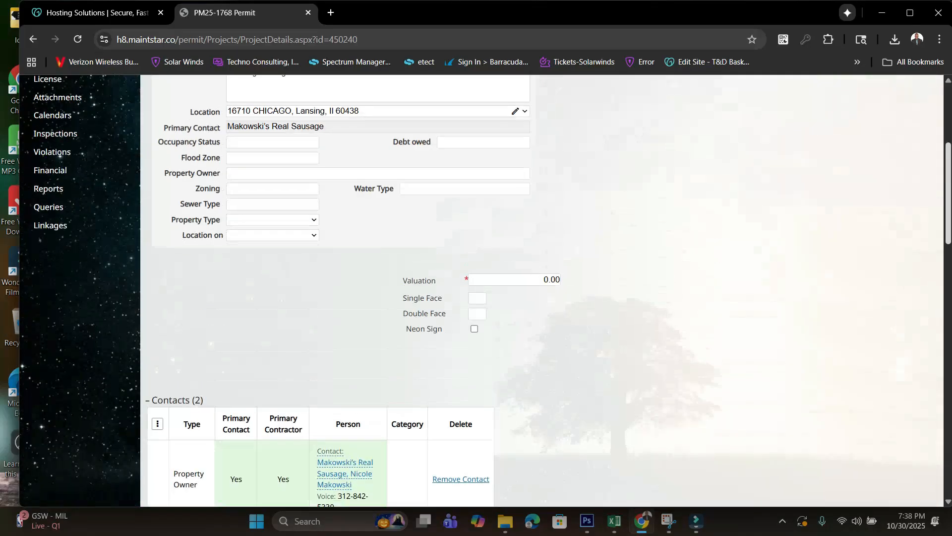